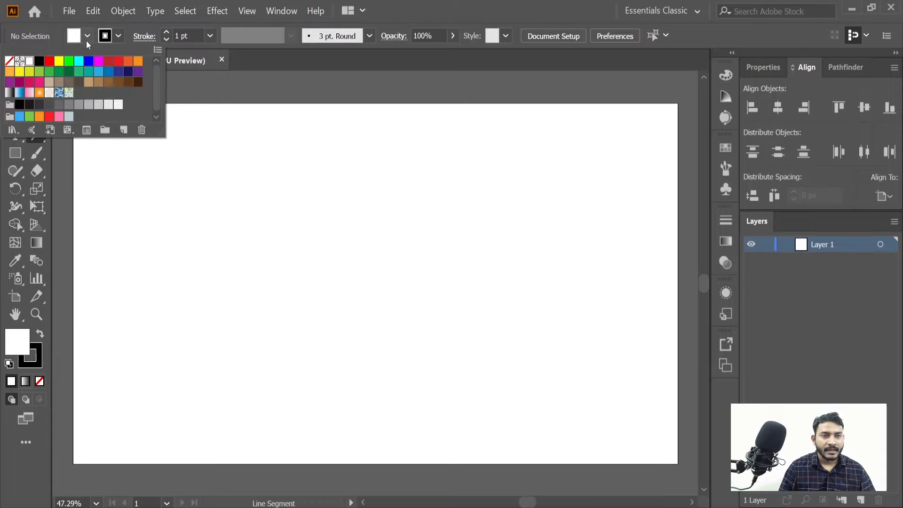
Step: Set the fill to none and draw a straight vertical line with a 1 pt black stroke on the artboard's left part
click(9, 61)
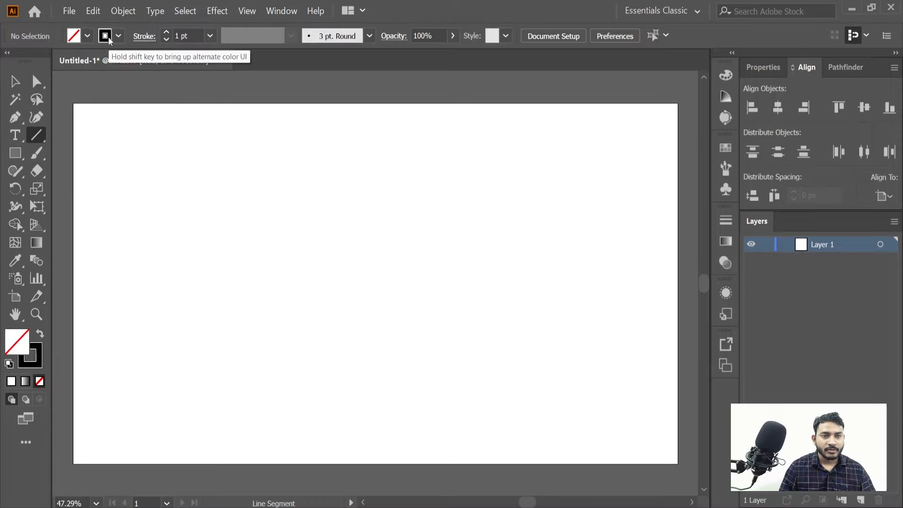
drag(211, 188, 210, 405)
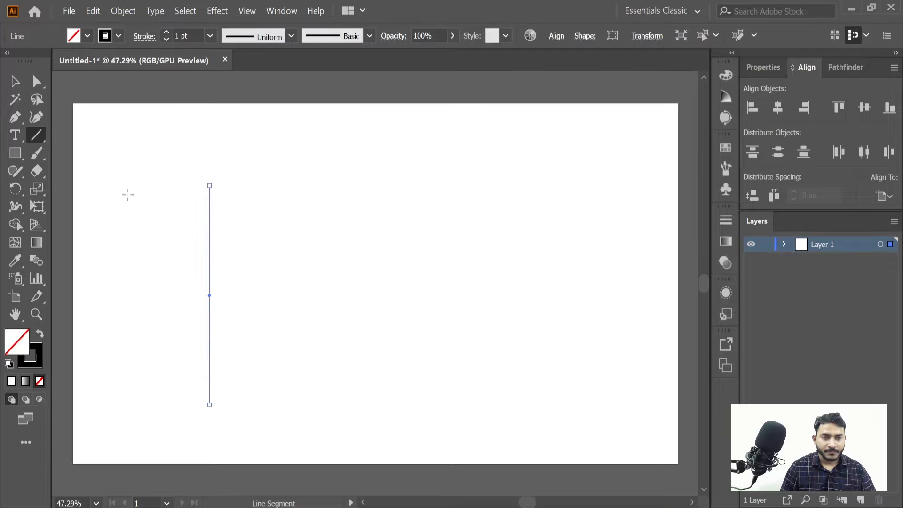
click(15, 81)
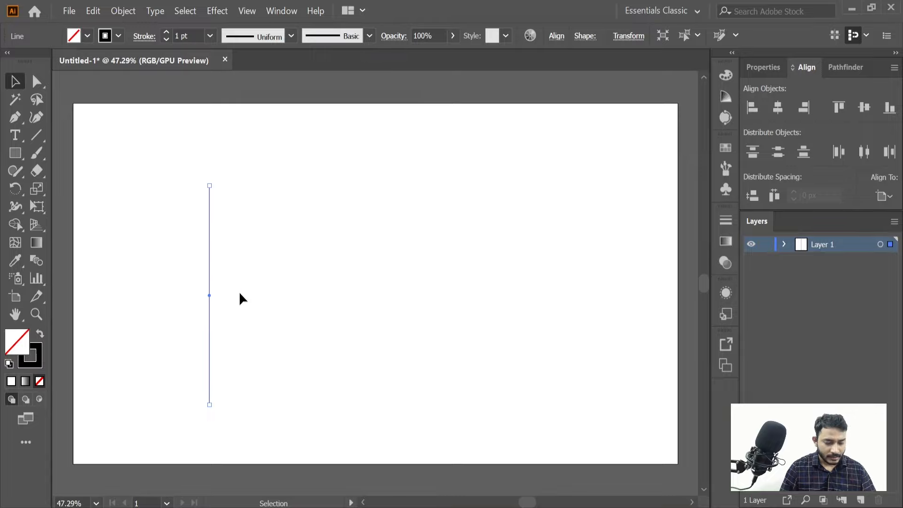
Step: Duplicate the line a short distance to its right and repeat the duplication to make 14 evenly spaced vertical lines
scroll(239, 296, down, 1)
key(ctrl+=)
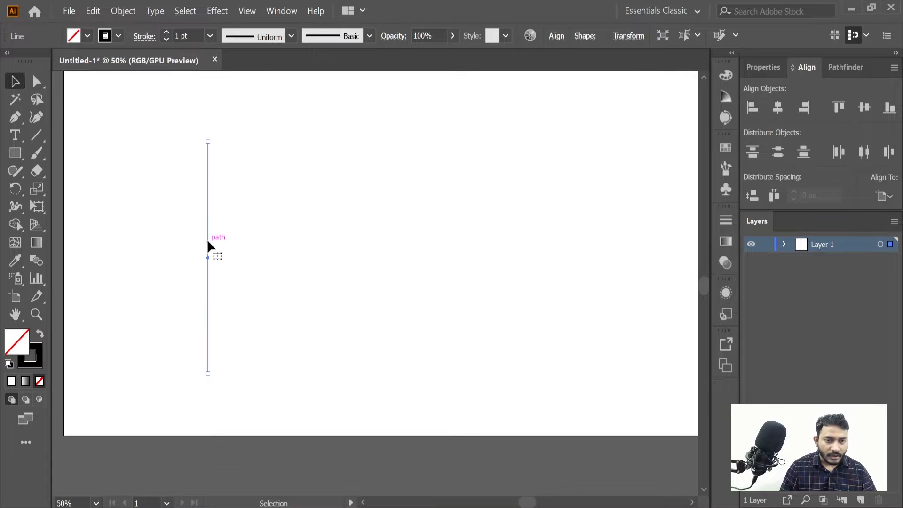
drag(208, 239, 226, 241)
key(shift)
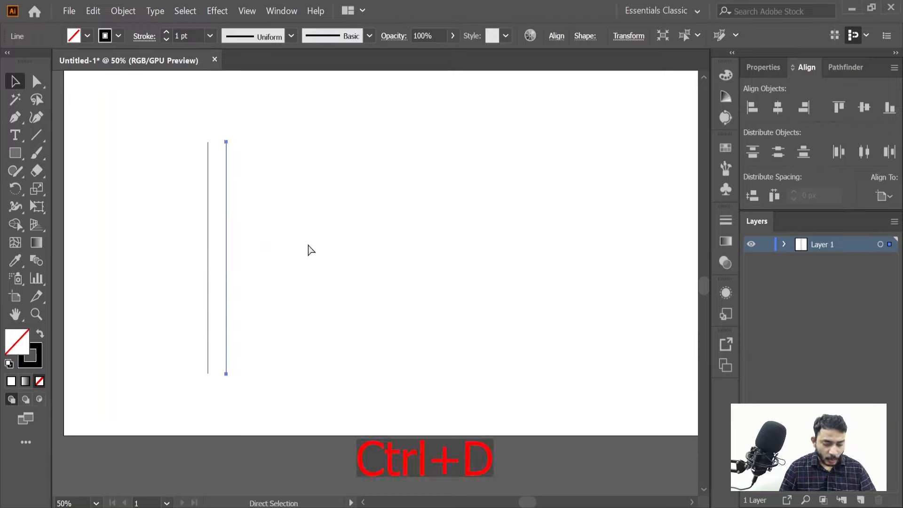
key(ctrl+d)
key(ctrl+d)
key(ctrl+d)
key(ctrl+d)
key(ctrl+d)
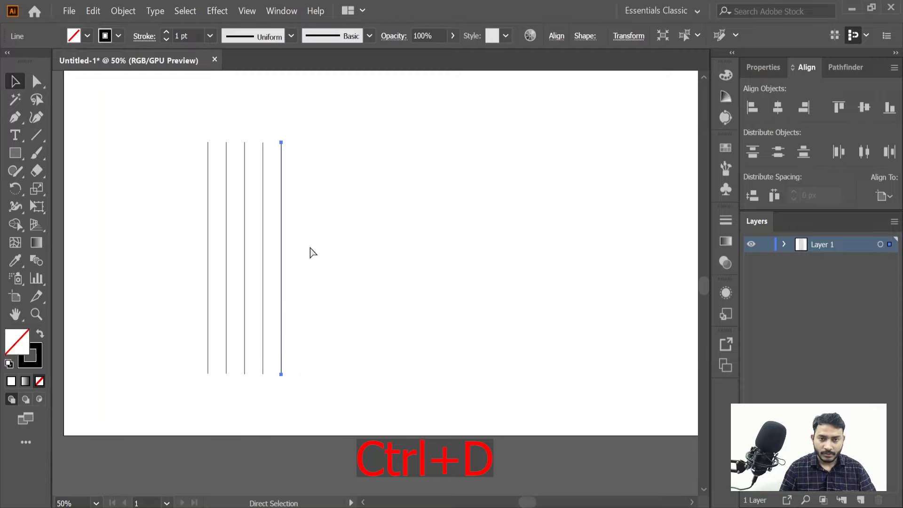
key(ctrl+d)
key(ctrl+d)
key(ctrl+d)
key(ctrl+d)
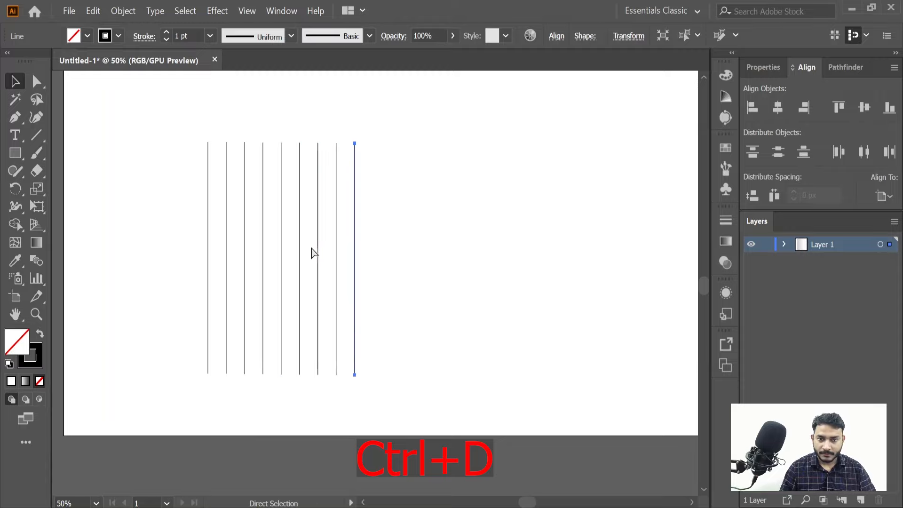
key(ctrl+d)
key(ctrl+d)
key(ctrl+d)
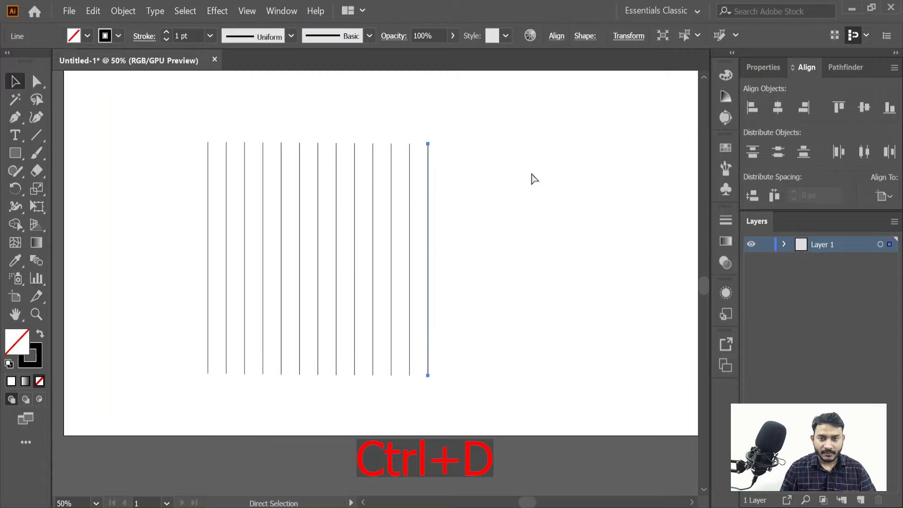
click(527, 181)
Step: Select all the vertical lines and narrow the set from its right side to tighten the spacing
scroll(321, 192, down, 1)
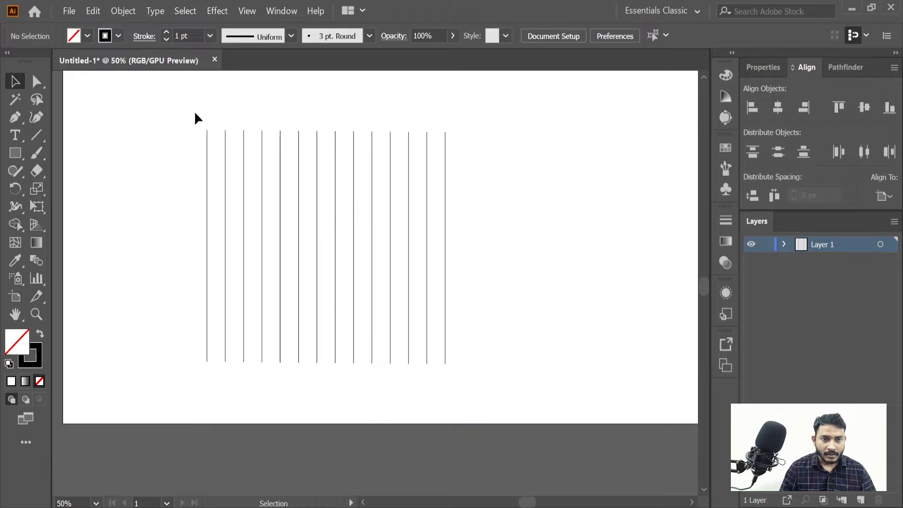
drag(195, 114, 464, 282)
drag(446, 250, 391, 247)
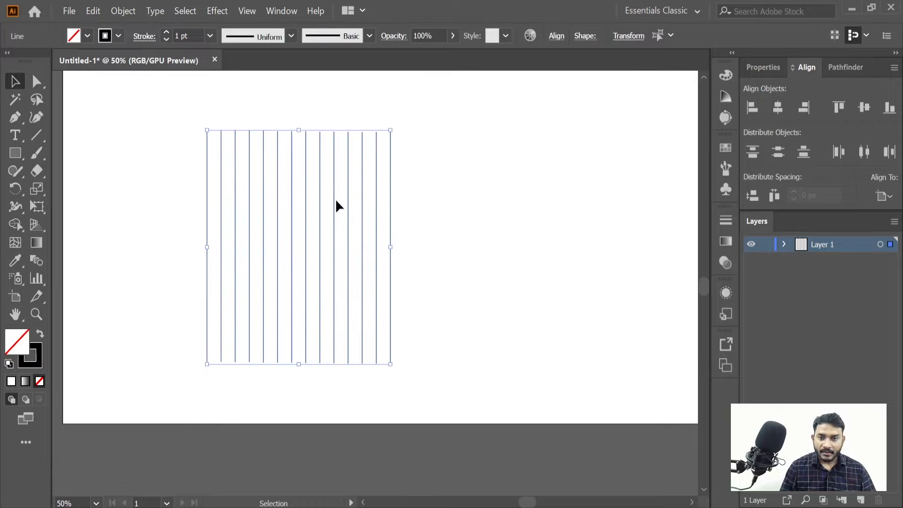
Step: Paste a copy of the vertical lines, rotate it 90 degrees and place it over the originals to form a square grid
key(ctrl)
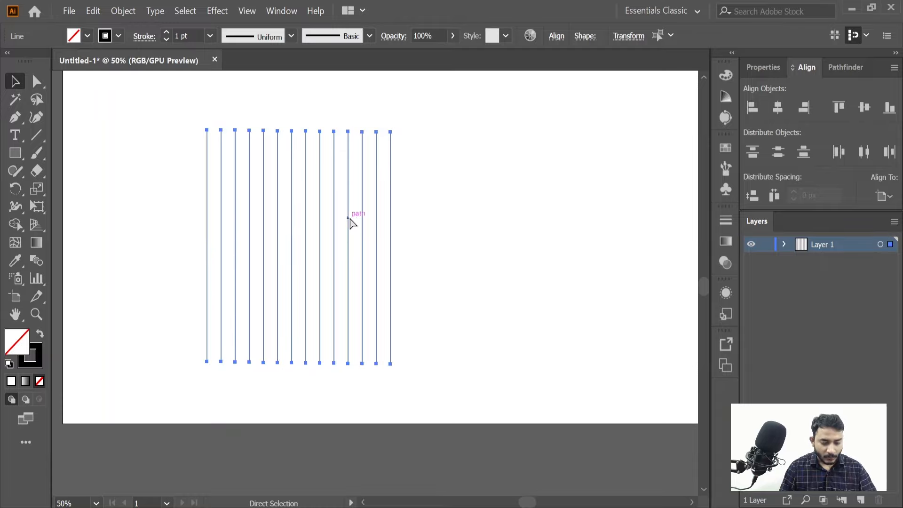
key(ctrl+v)
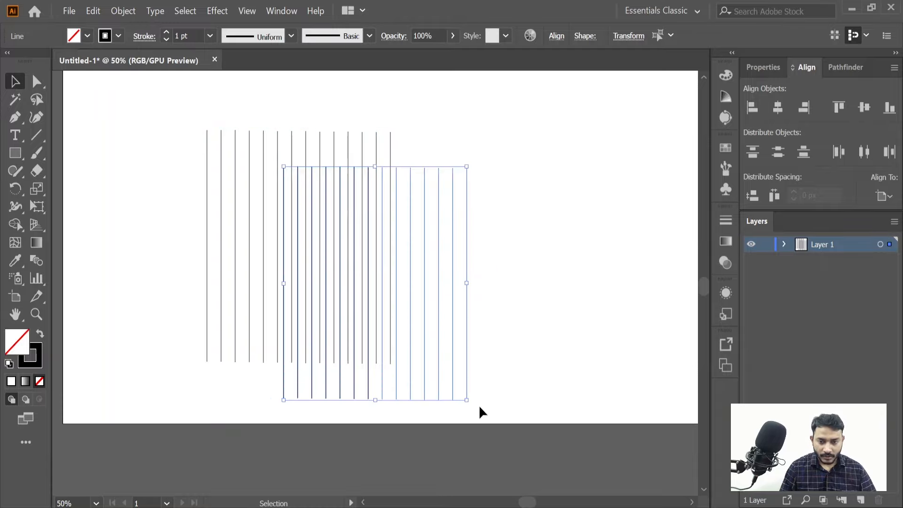
drag(472, 403, 328, 363)
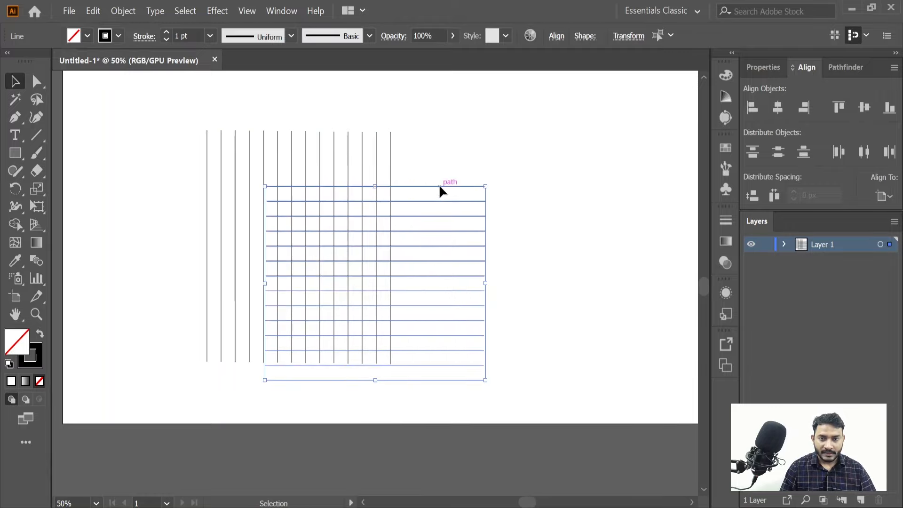
drag(439, 186, 369, 146)
click(494, 210)
key(ctrl+equal)
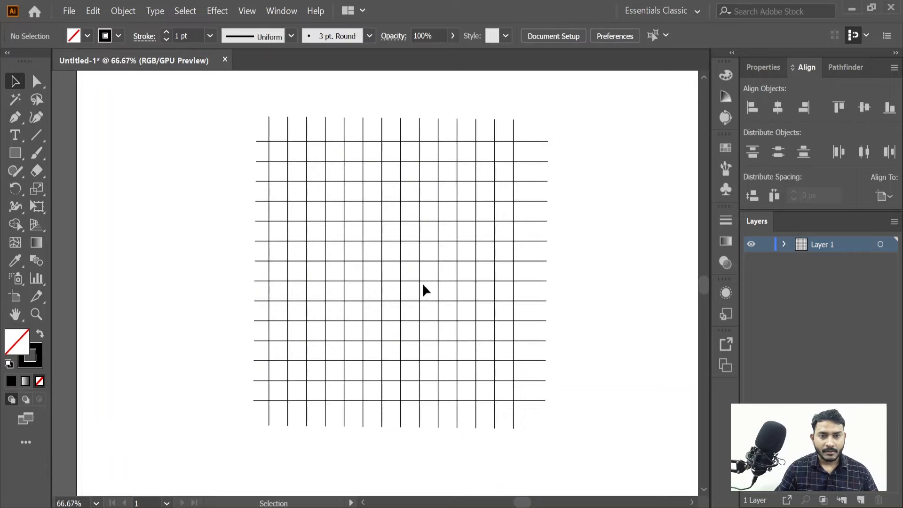
Step: Draw a large ellipse over the grid and move it to fit between the outermost vertical lines and the topmost horizontal line
right_click(15, 153)
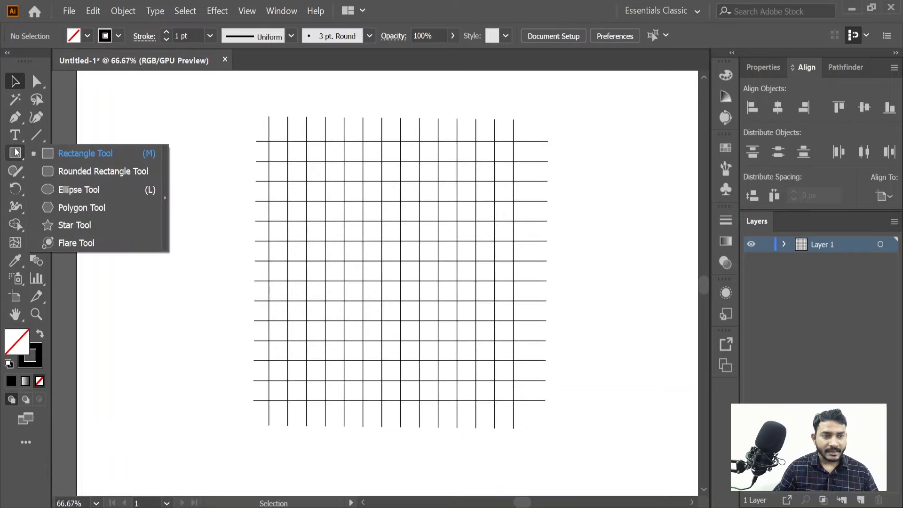
click(97, 190)
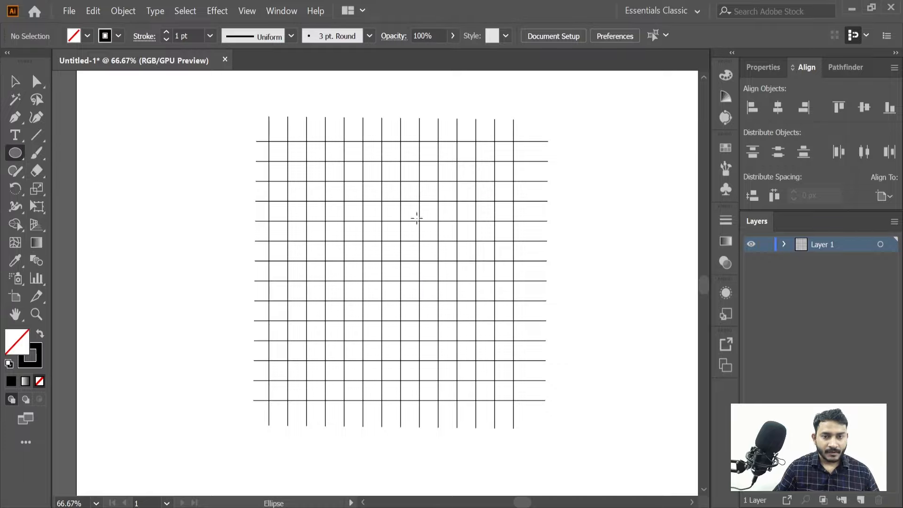
drag(325, 152, 553, 409)
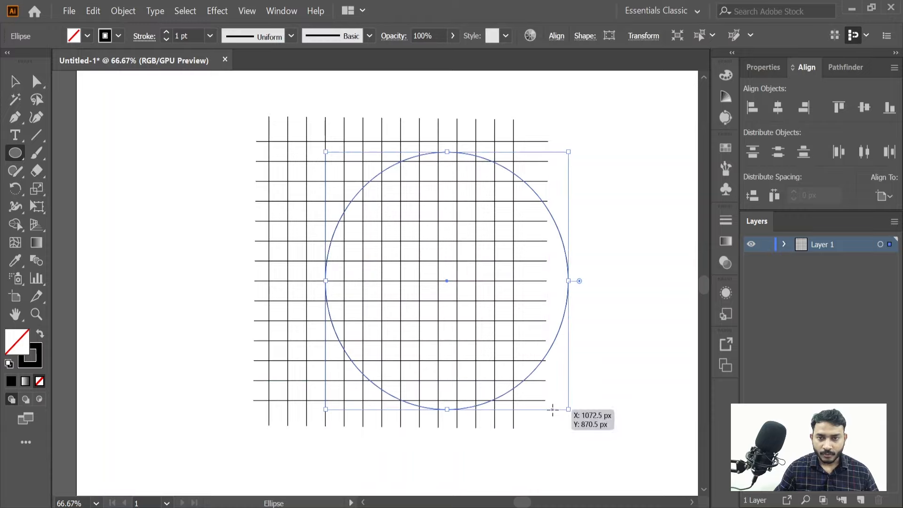
key(v)
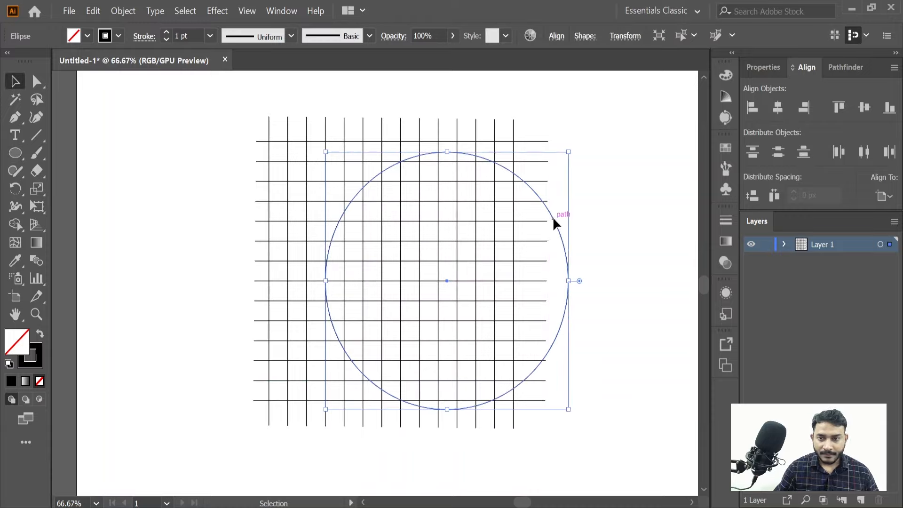
drag(552, 216, 502, 207)
click(598, 249)
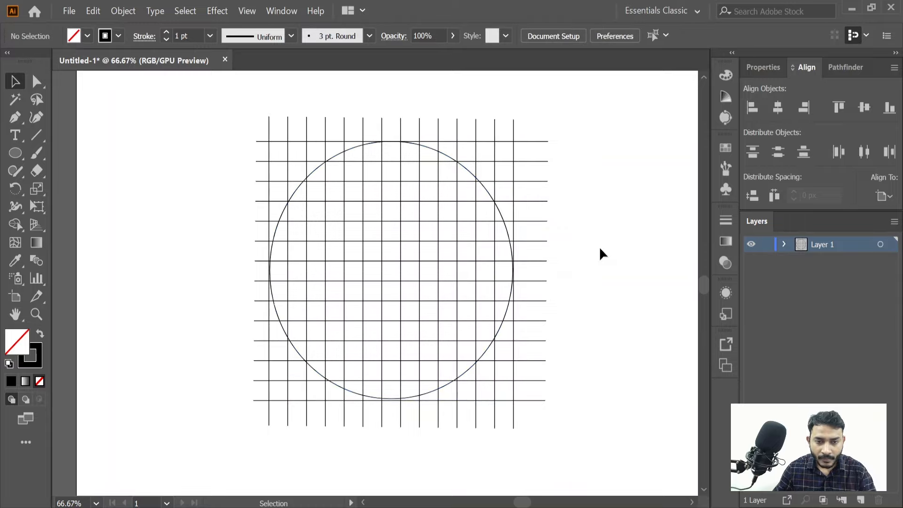
Step: Enlarge the ellipse slightly from its bottom edge so it touches the lowest horizontal grid line and the outer vertical lines
scroll(409, 233, up, 1)
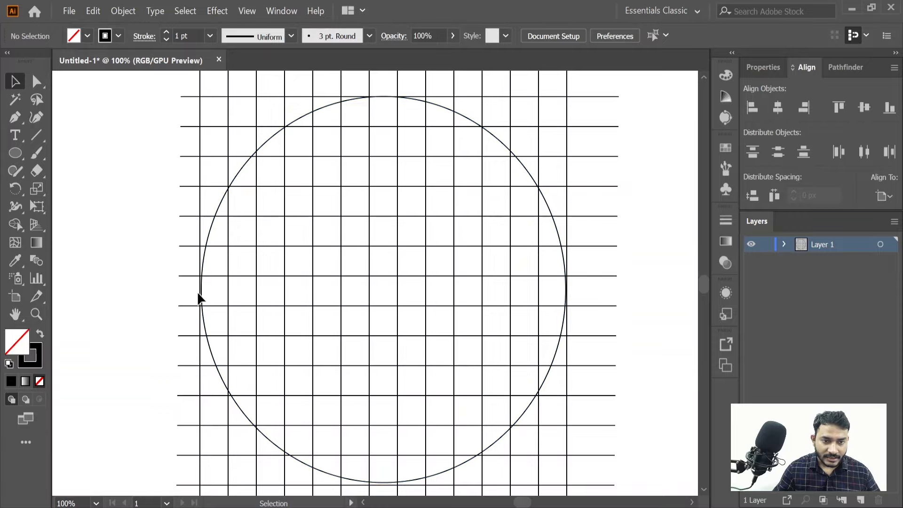
scroll(329, 316, down, 1)
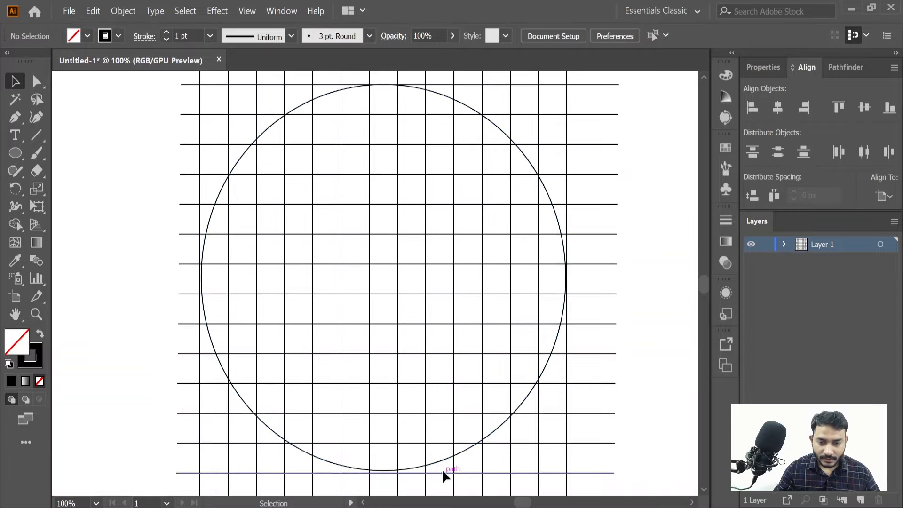
click(431, 464)
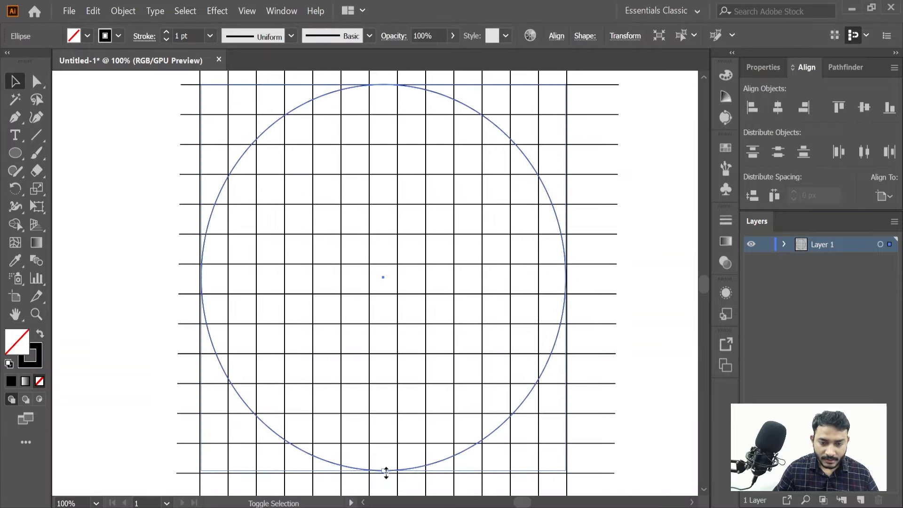
drag(386, 472, 387, 475)
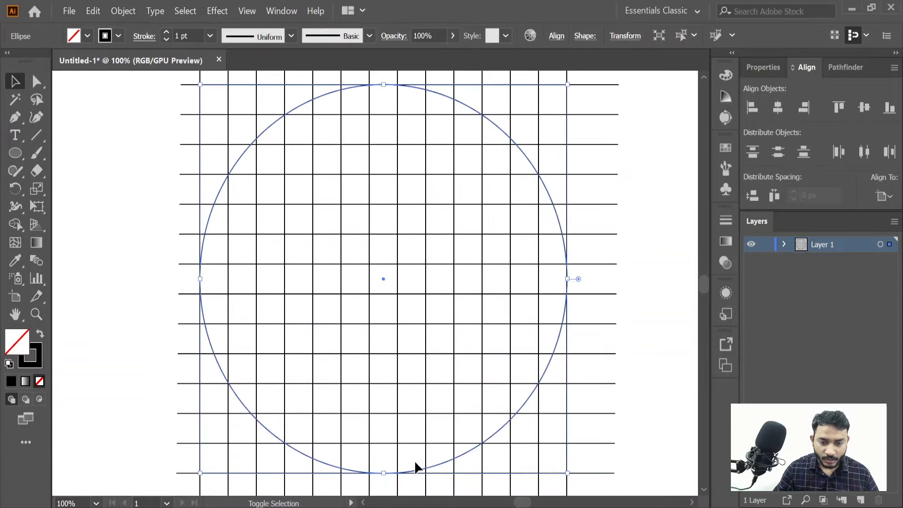
click(649, 278)
Step: Paste a copy of the ellipse and shrink it to one grid row inside the original at top and bottom
click(528, 157)
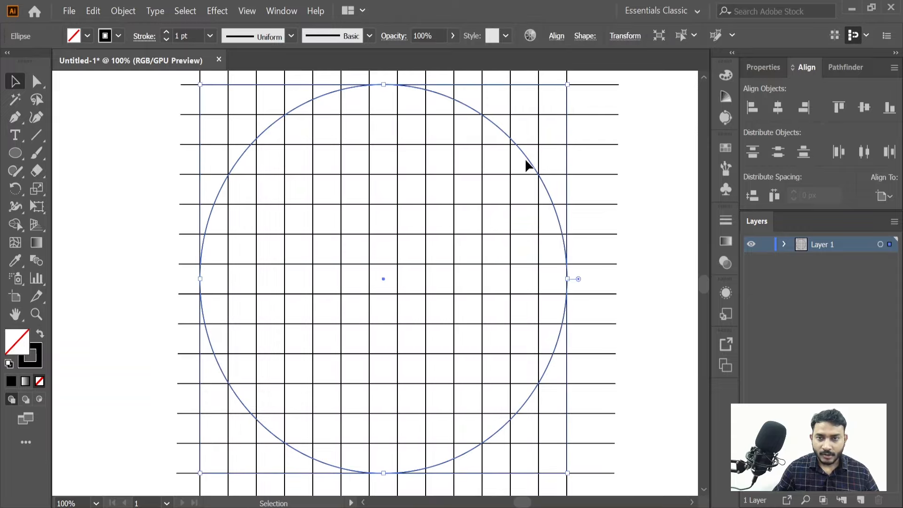
key(a)
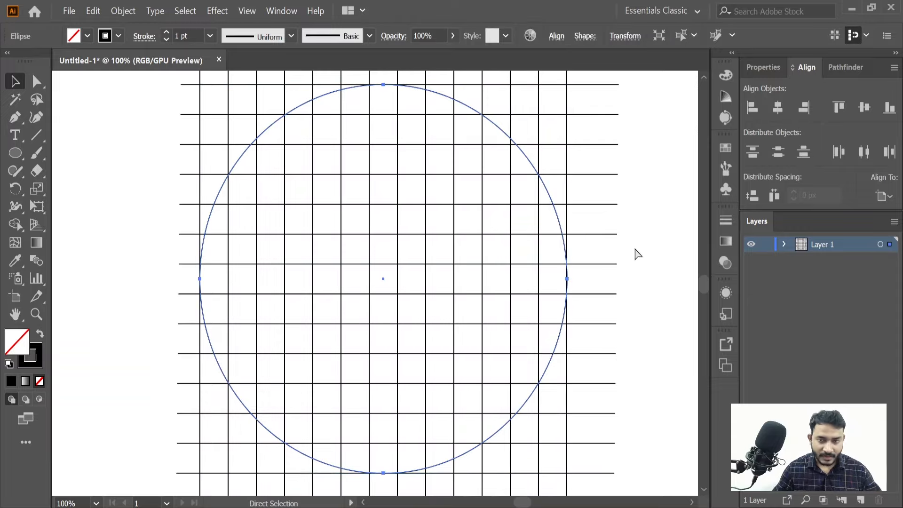
key(v)
key(ctrl+v)
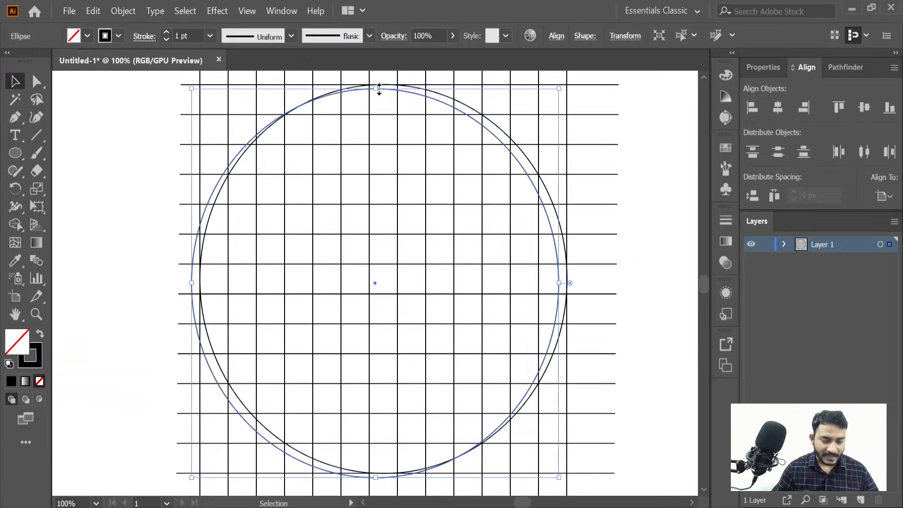
drag(379, 88, 381, 115)
drag(376, 477, 379, 443)
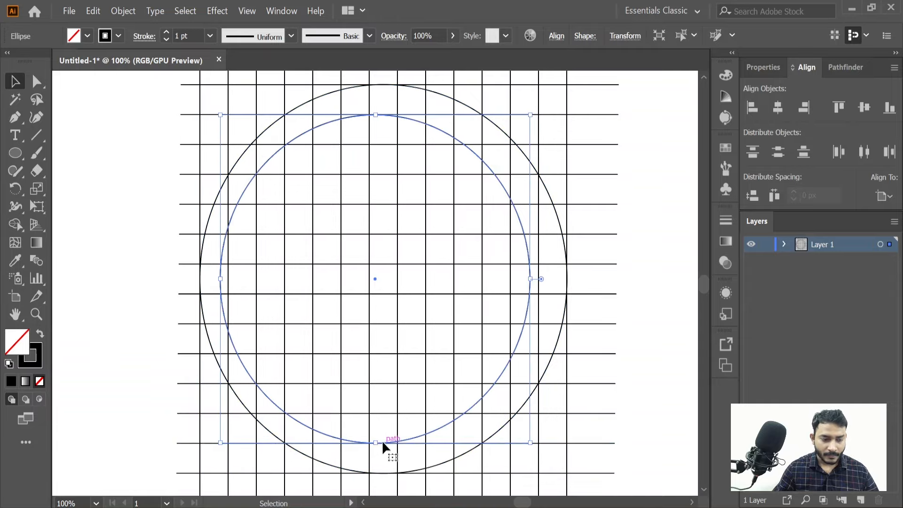
Step: Shift the inner ellipse to one grid column inside the outer one on both sides and fit its top and bottom to the grid lines
click(384, 446)
drag(530, 281, 537, 281)
click(650, 293)
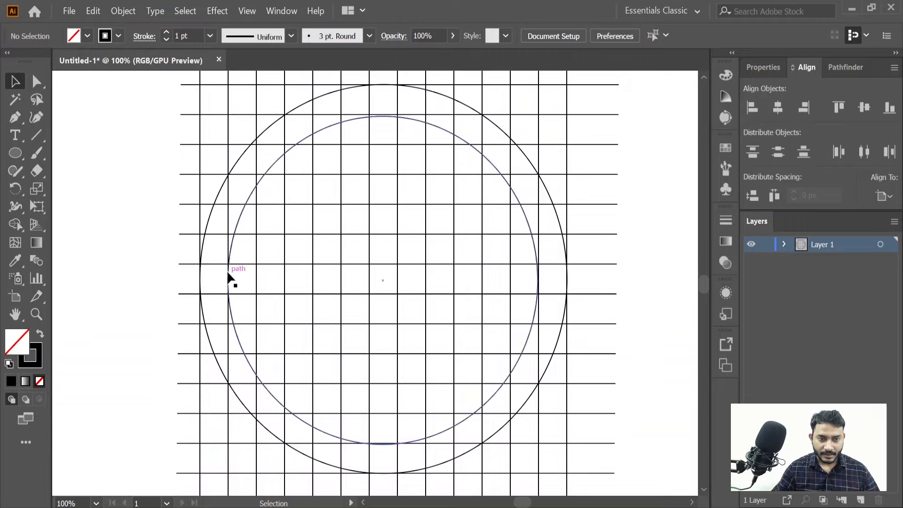
click(384, 116)
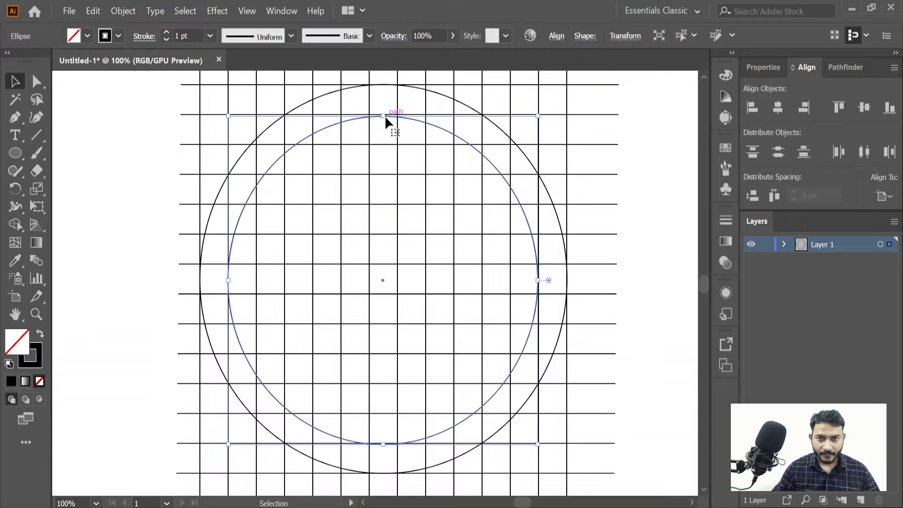
click(641, 213)
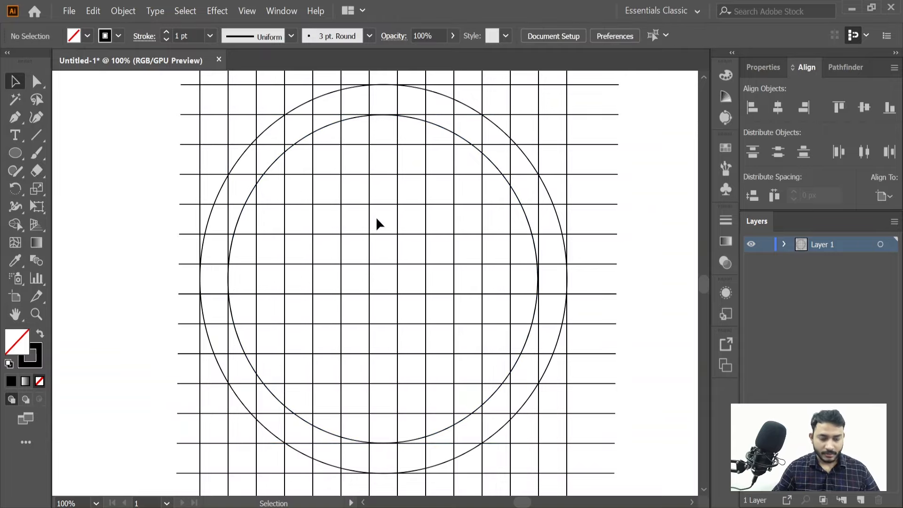
Step: Select all the grid lines and both ellipses and activate the Shape Builder tool
scroll(377, 219, down, 1)
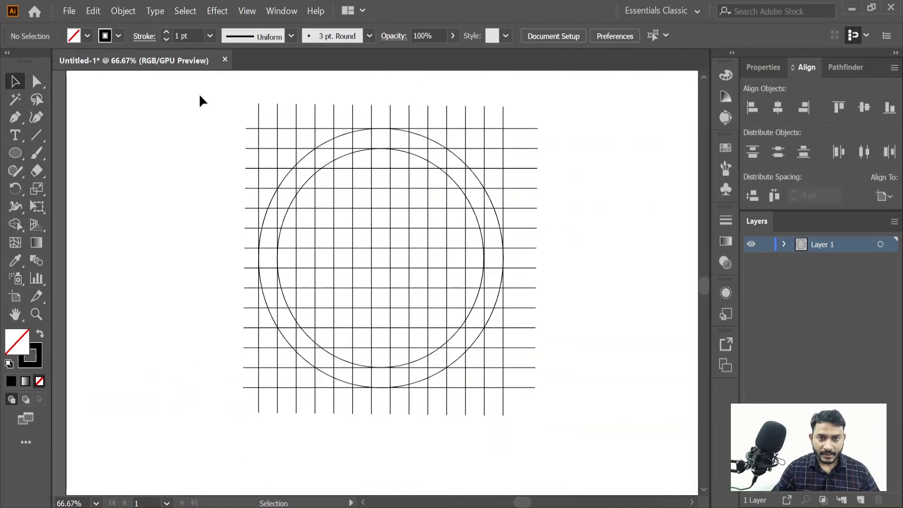
drag(202, 100, 593, 417)
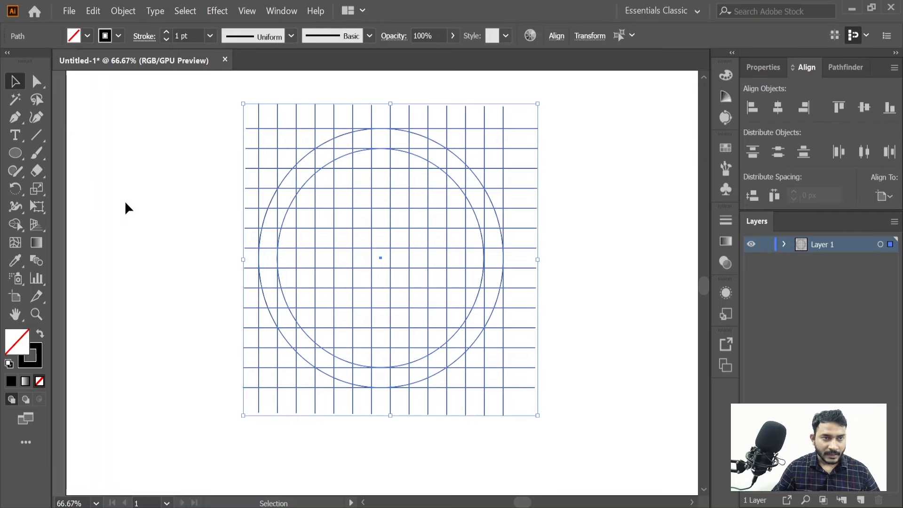
click(15, 225)
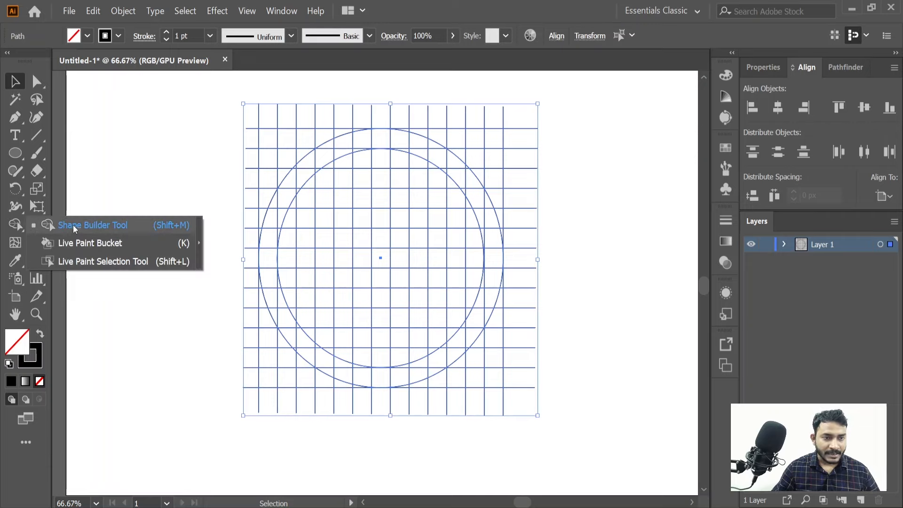
click(74, 226)
Step: Remove the stroke from the selected grid lines and ellipses and set their fill to black
click(111, 37)
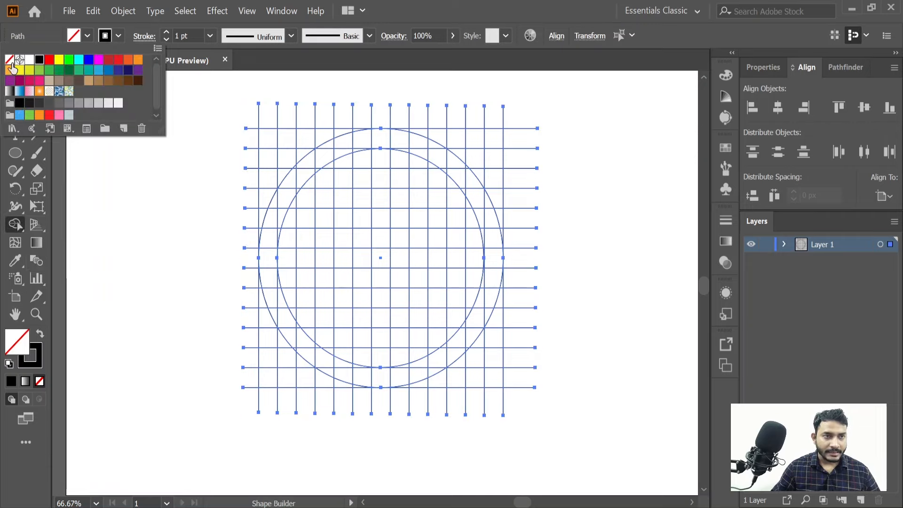
click(9, 60)
click(87, 36)
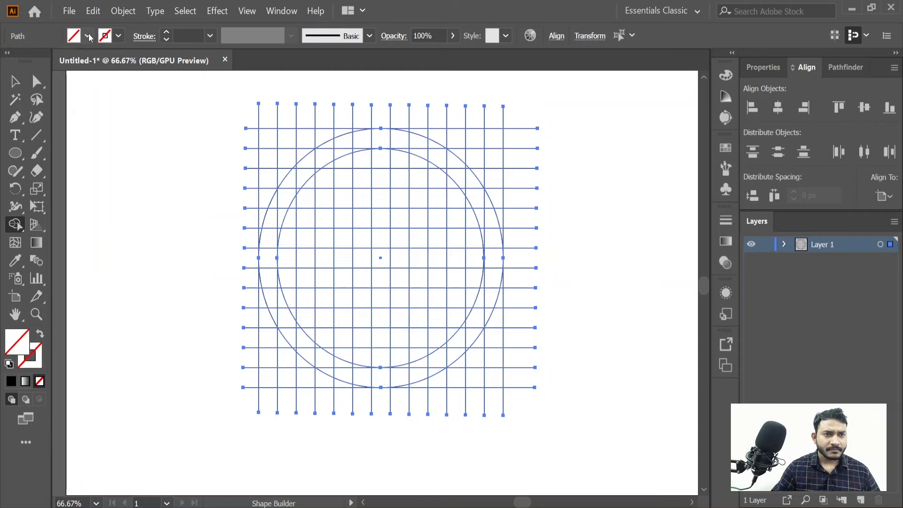
click(39, 62)
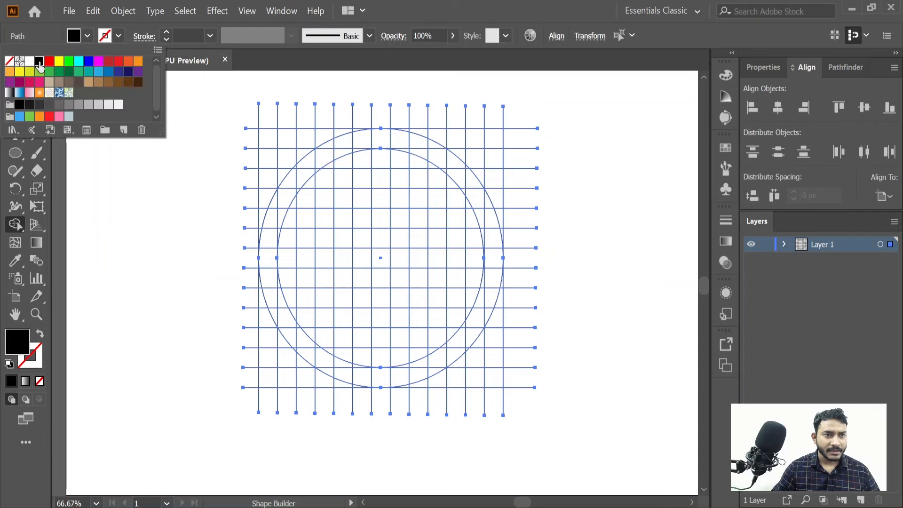
click(88, 39)
Step: Build a black letter C by merging the ring band across the first three grid columns with the third column, leaving its middle row open
scroll(307, 201, up, 1)
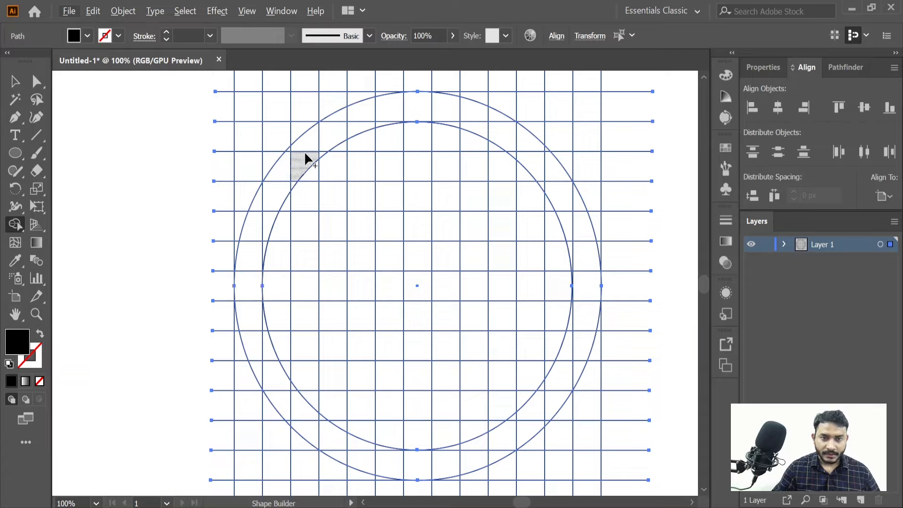
mouse_move(307, 142)
mouse_down()
mouse_move(276, 182)
mouse_move(292, 185)
mouse_move(250, 221)
mouse_move(266, 218)
mouse_move(243, 264)
mouse_move(264, 246)
mouse_move(265, 324)
mouse_up()
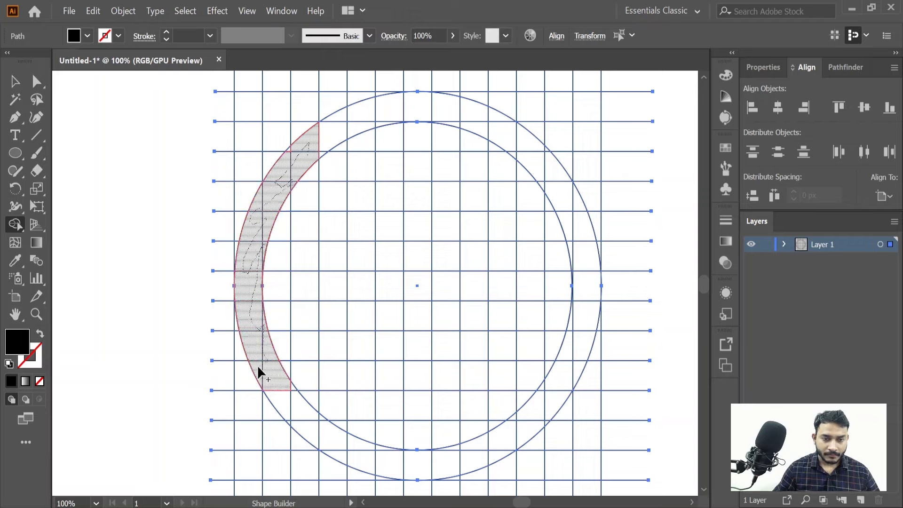
mouse_move(287, 401)
mouse_down()
mouse_move(296, 399)
mouse_move(295, 435)
mouse_up()
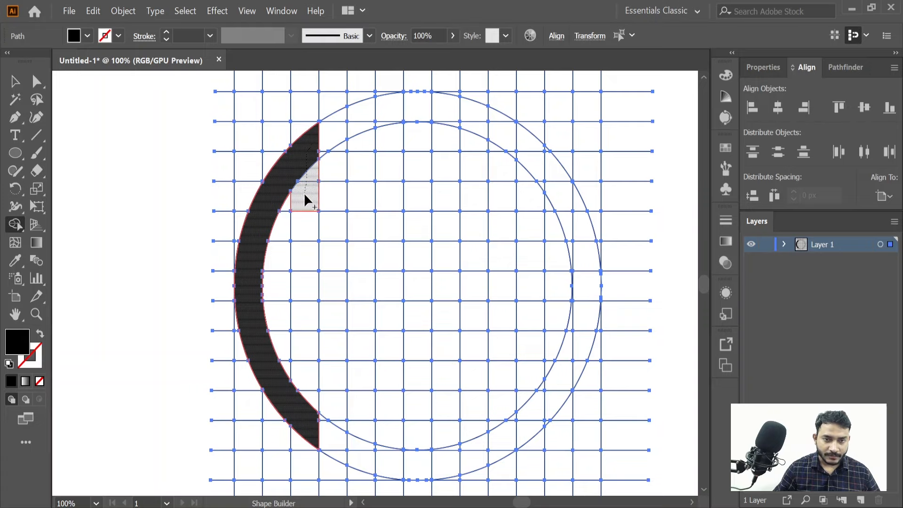
drag(305, 195, 306, 254)
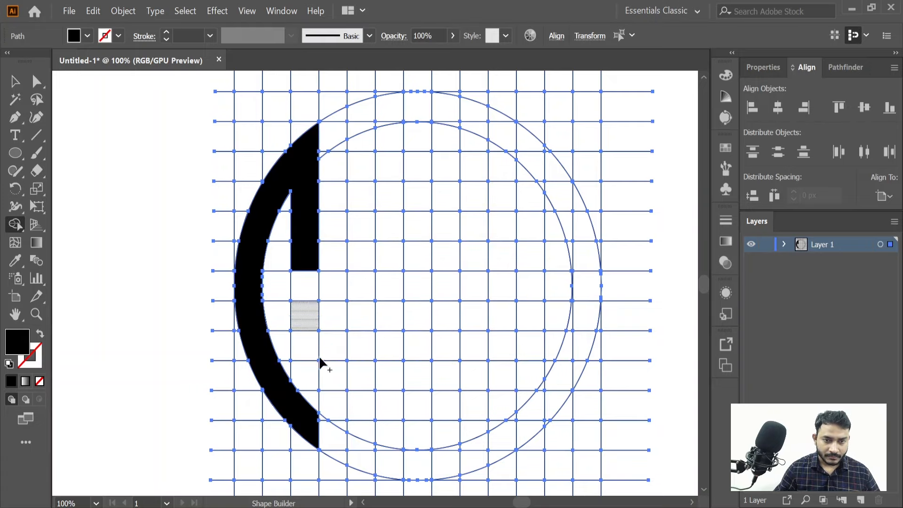
drag(309, 390, 310, 318)
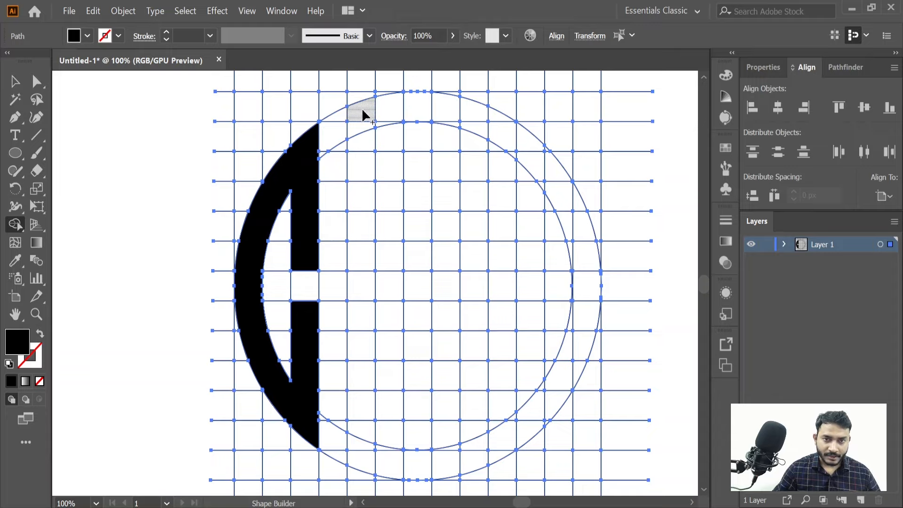
Step: Build a black letter W by merging the fifth, seventh and ninth grid columns and joining them along the lower ring band
drag(364, 115, 361, 241)
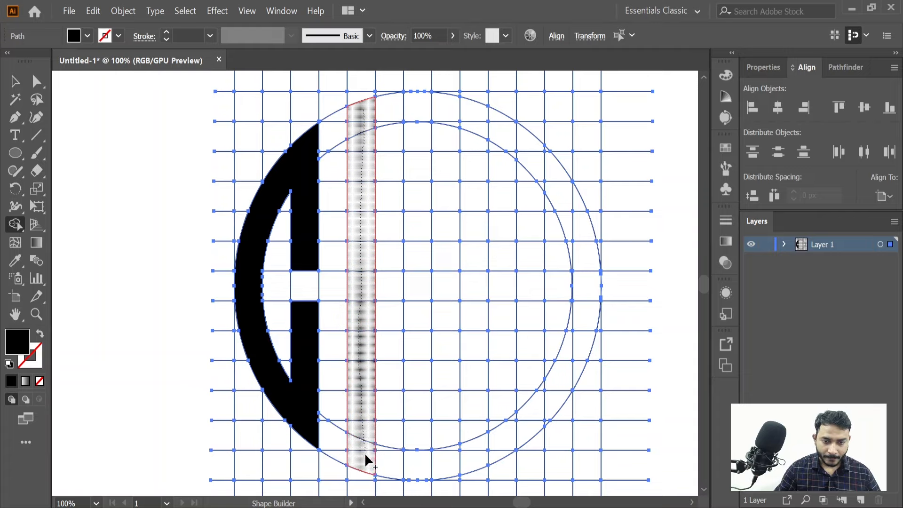
mouse_move(368, 456)
mouse_down()
mouse_move(403, 472)
mouse_move(423, 460)
mouse_move(415, 107)
mouse_move(417, 122)
mouse_up()
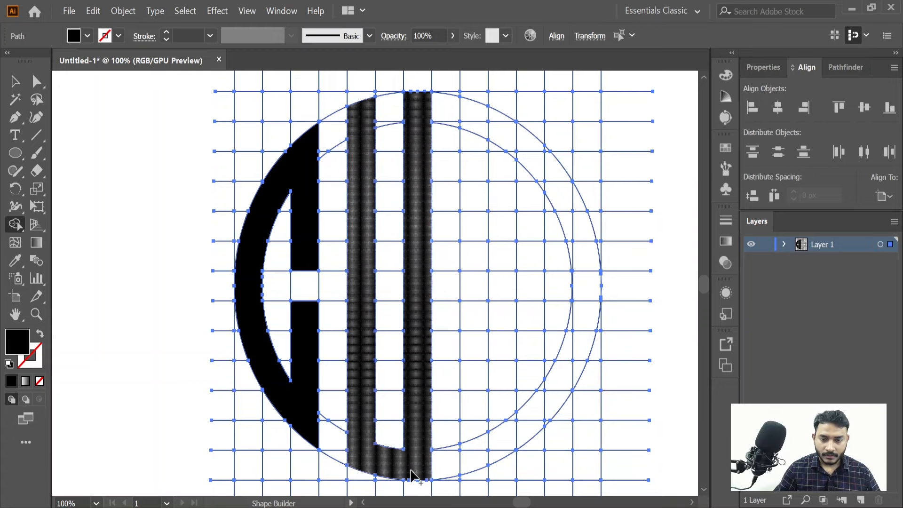
mouse_move(414, 472)
mouse_down()
mouse_move(467, 460)
mouse_move(476, 444)
mouse_move(452, 448)
mouse_move(475, 427)
mouse_move(479, 116)
mouse_up()
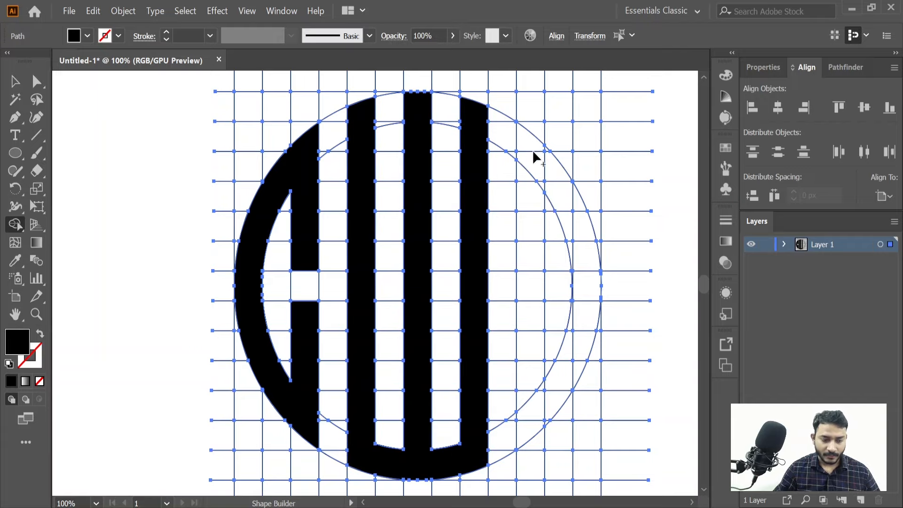
Step: Build the second letter C by merging the full-height eleventh grid column with the outer ring band above and below an open middle row
drag(531, 144, 523, 376)
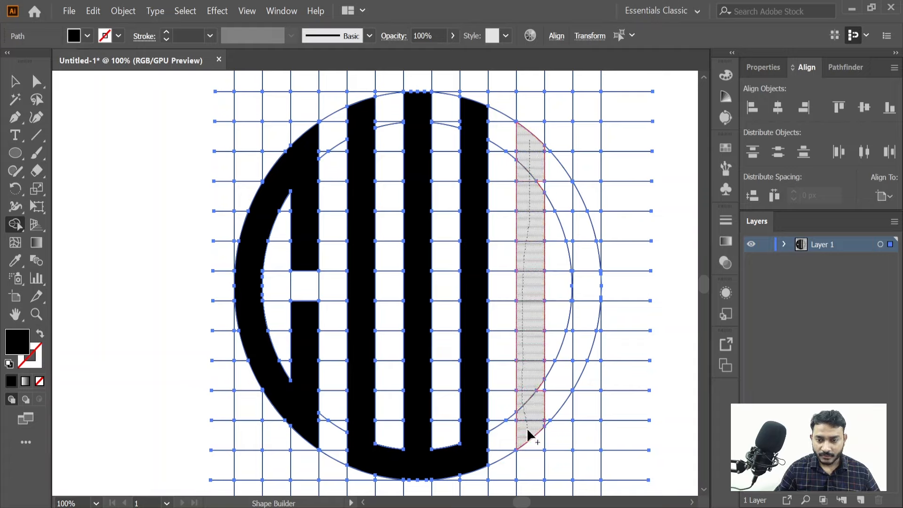
drag(528, 431, 530, 419)
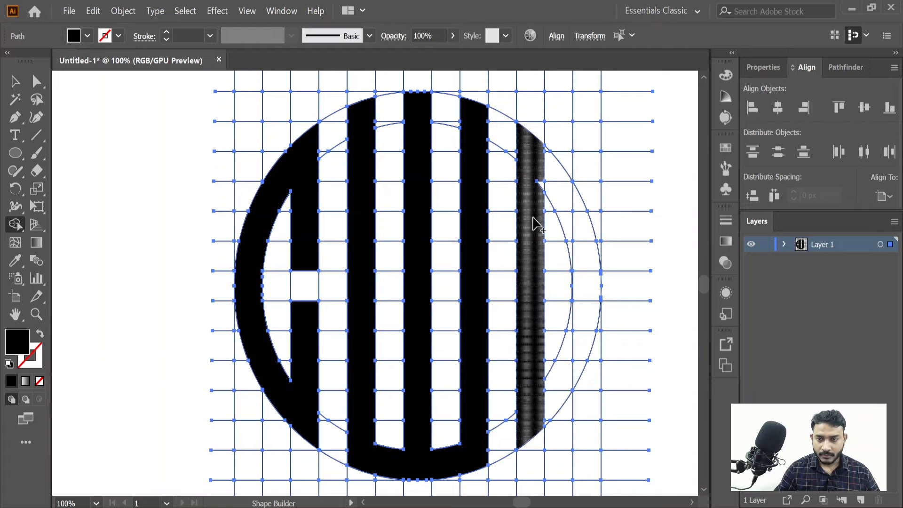
click(539, 180)
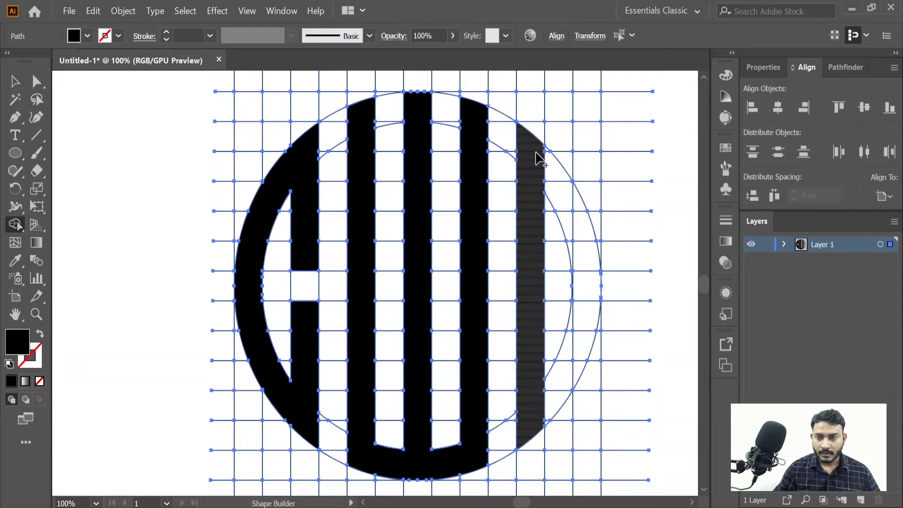
mouse_move(538, 157)
mouse_down()
mouse_move(559, 174)
mouse_move(542, 146)
mouse_move(560, 195)
mouse_move(580, 210)
mouse_up()
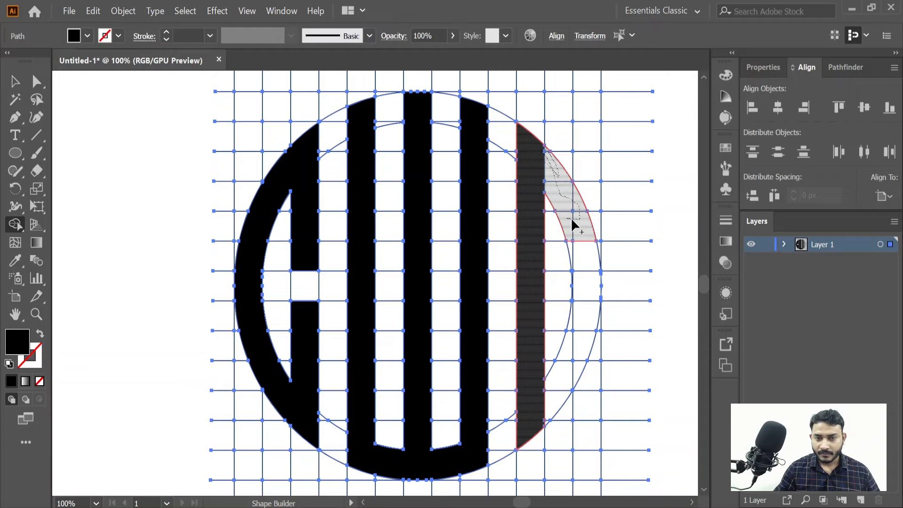
click(571, 254)
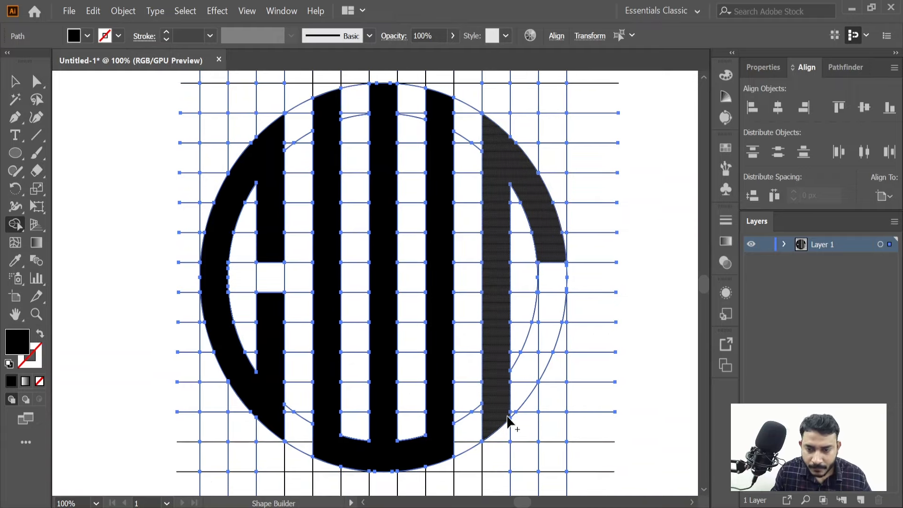
mouse_move(506, 419)
mouse_down()
mouse_move(523, 373)
mouse_move(542, 356)
mouse_move(533, 336)
mouse_move(538, 313)
mouse_up()
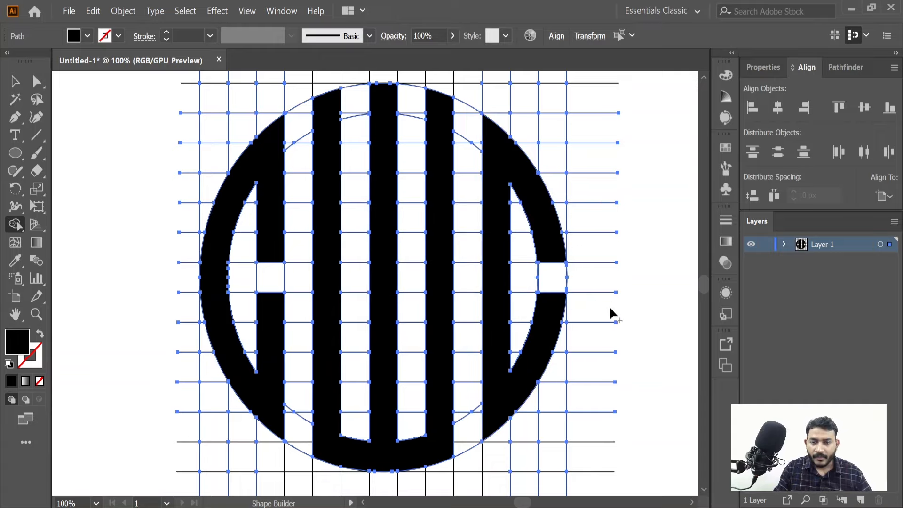
Step: Select all black logo shapes with the Magic Wand tool and move them out of the grid to the blank area beside it
key(v)
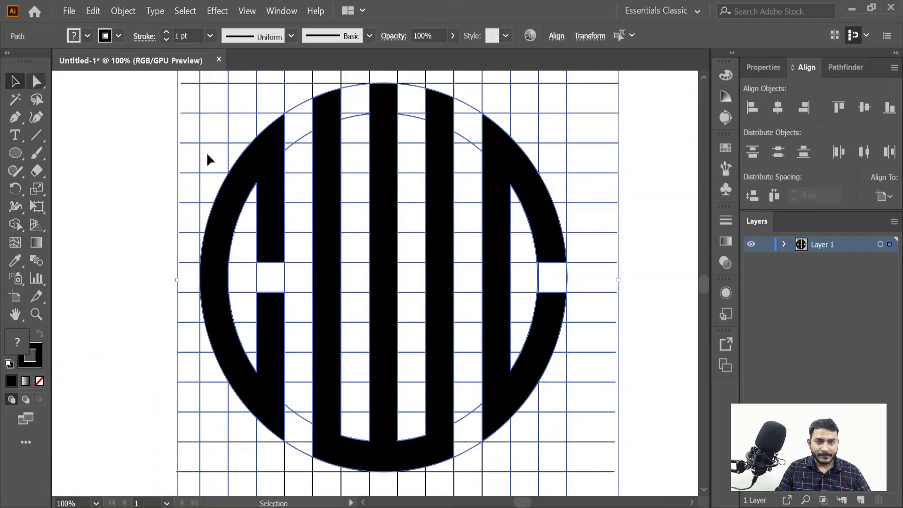
key(ctrl+minus)
key(ctrl+minus)
click(612, 312)
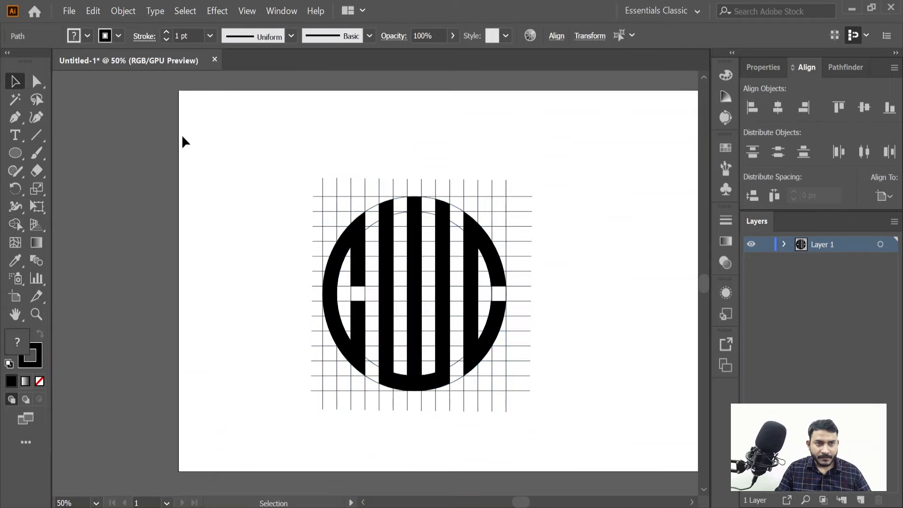
click(16, 100)
click(413, 242)
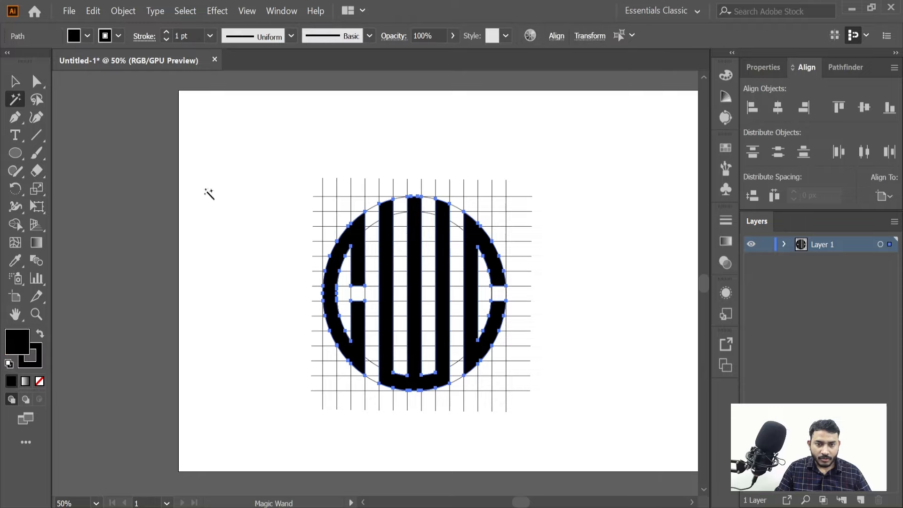
click(19, 88)
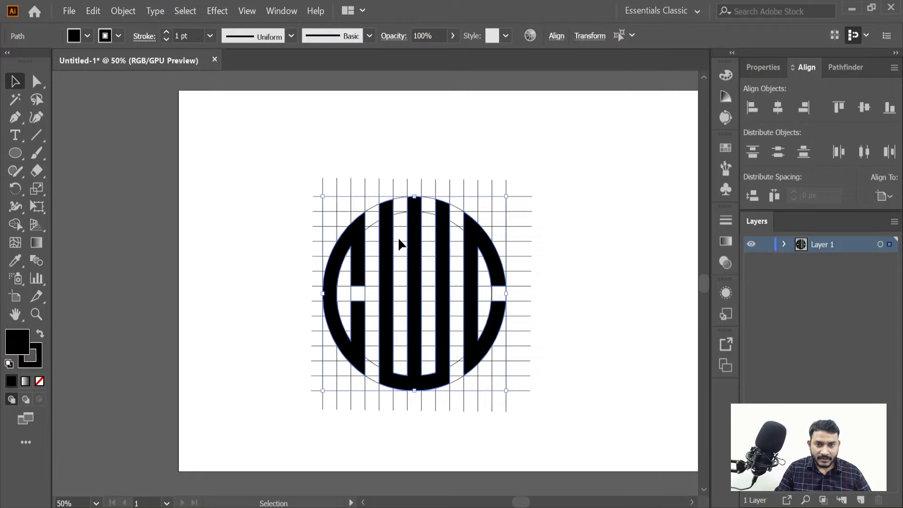
drag(405, 245, 590, 244)
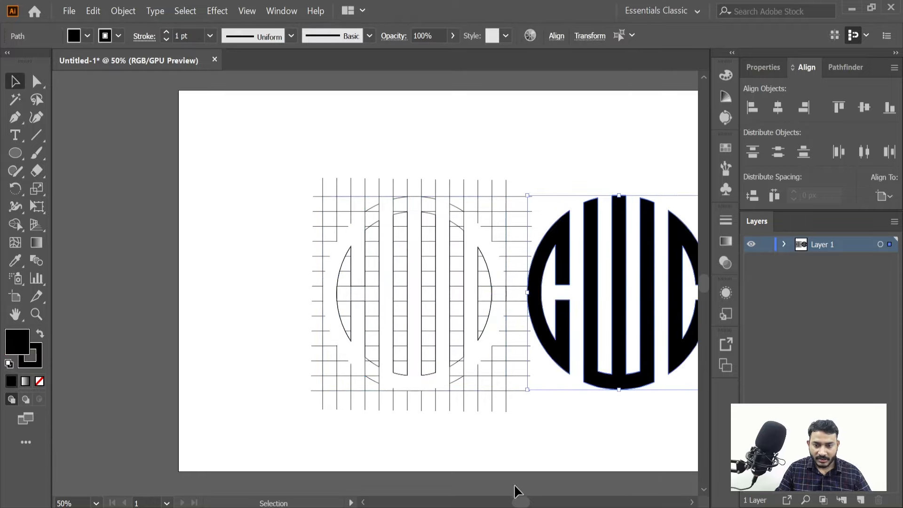
Step: Select all the letter shapes of the separated CWC logo and group them
drag(520, 501, 534, 502)
click(543, 350)
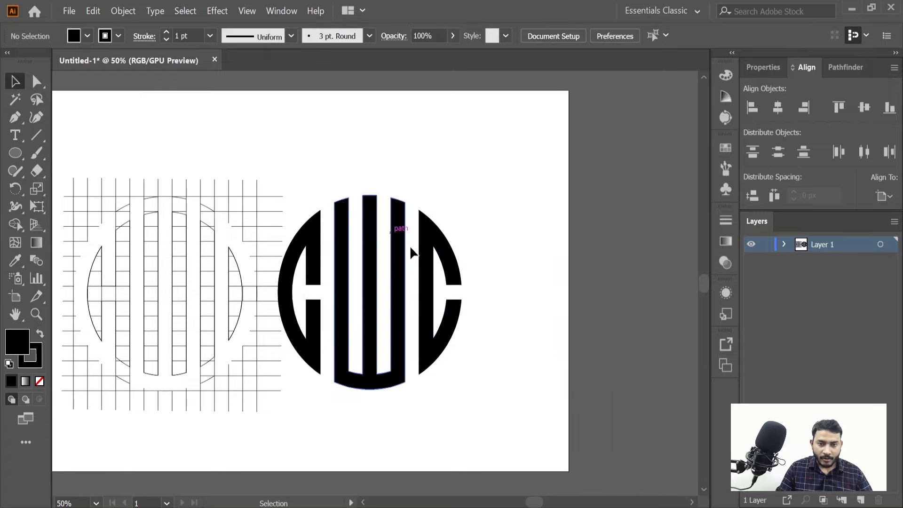
drag(292, 181, 526, 433)
key(ctrl+g)
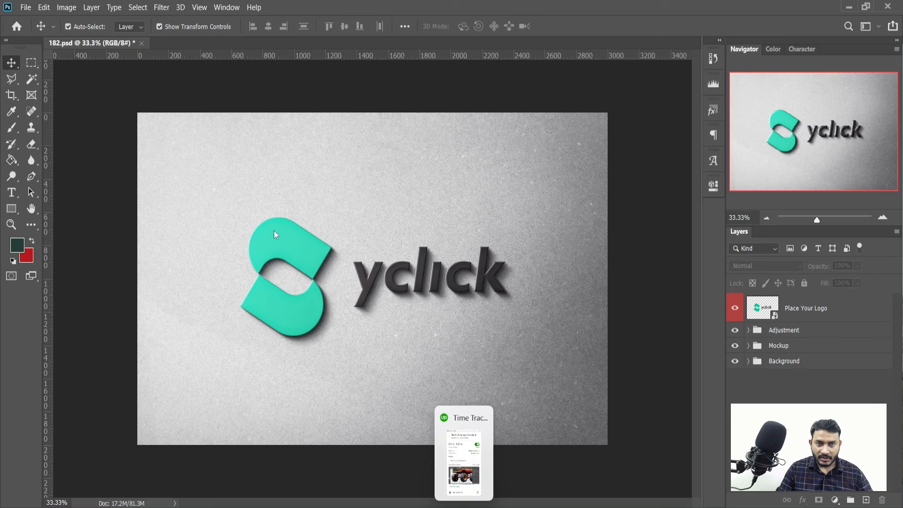
Step: Switch to Photoshop, open the Place Your Logo smart object of 182.psd and hide its existing yclick logo layer
click(765, 313)
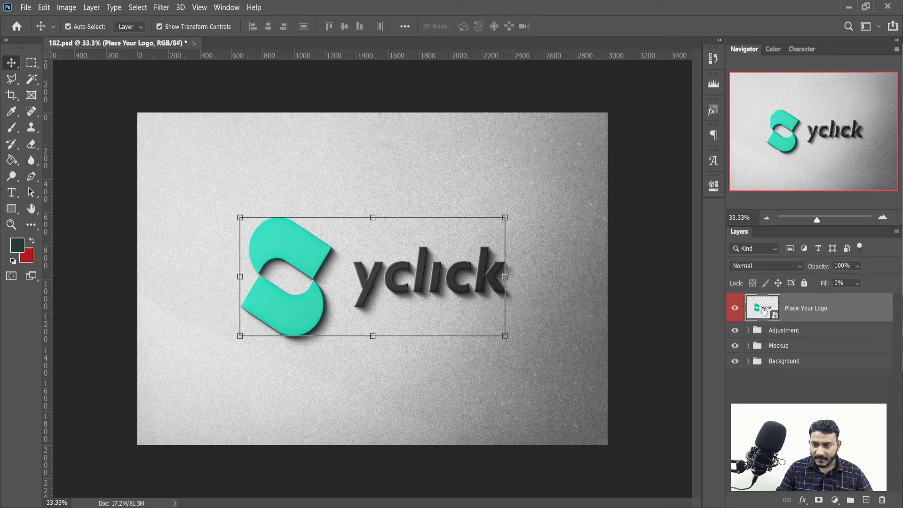
double_click(762, 313)
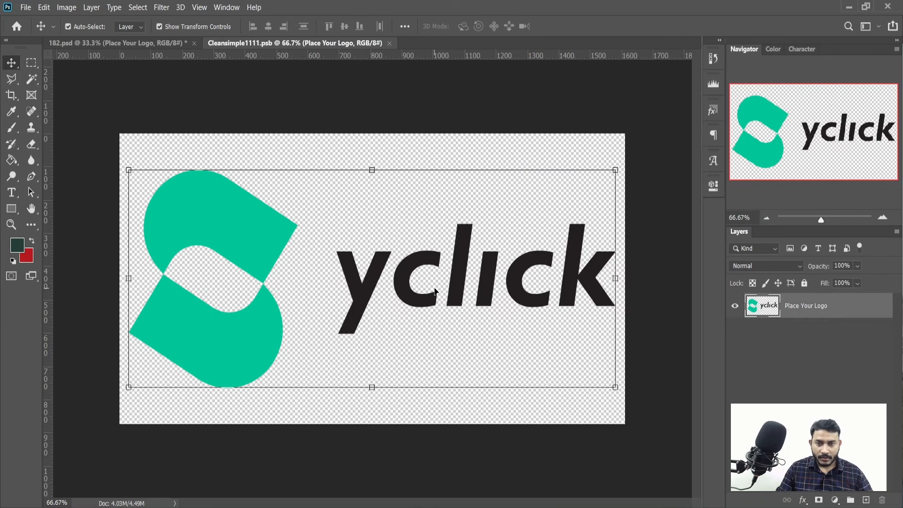
click(735, 306)
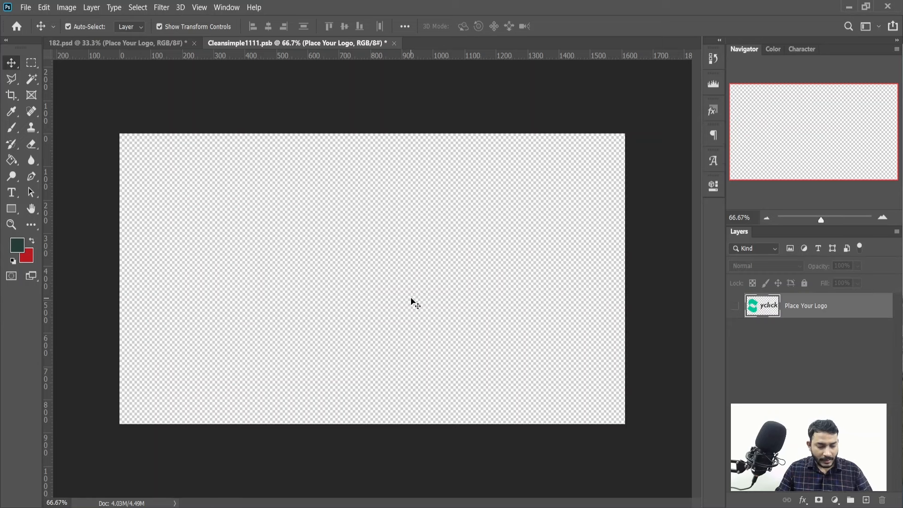
Step: Paste the CWC logo as pixels, scale it to 34.14% and center it on the smart object's canvas
key(ctrl+v)
click(493, 142)
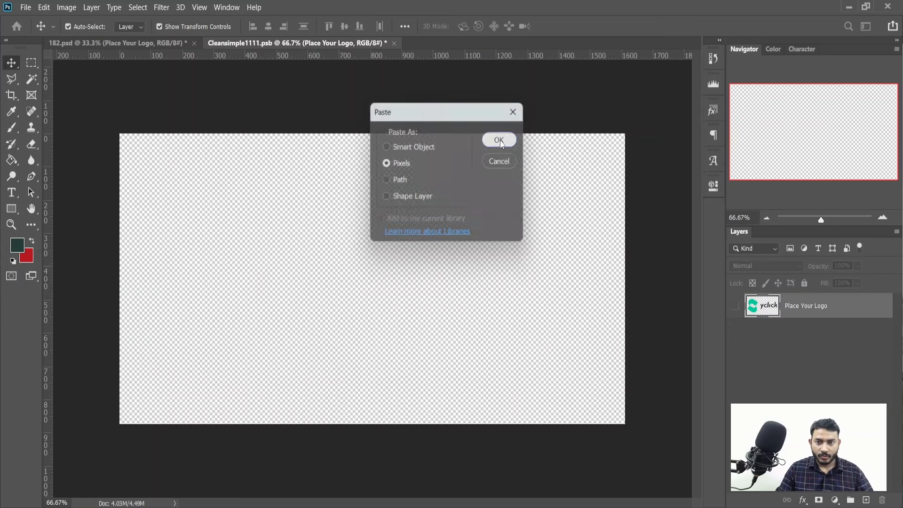
drag(373, 131, 376, 148)
drag(372, 424, 377, 403)
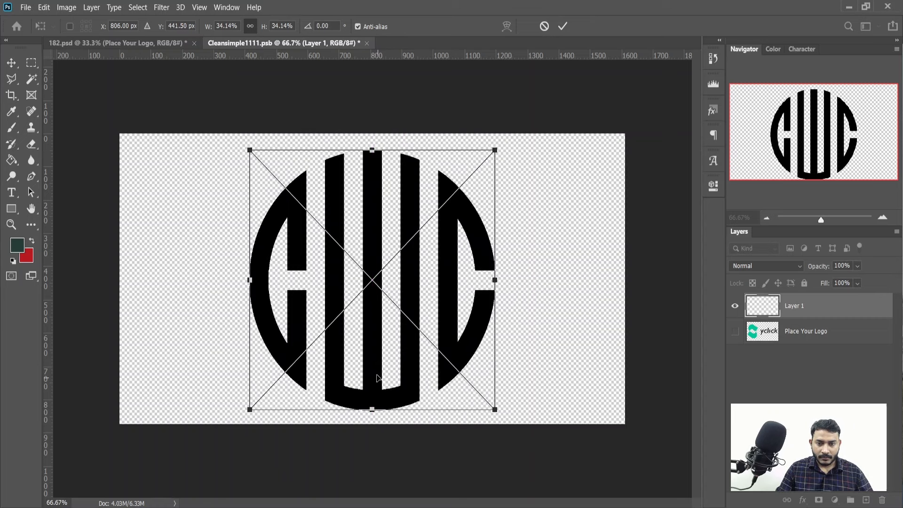
drag(377, 372, 378, 369)
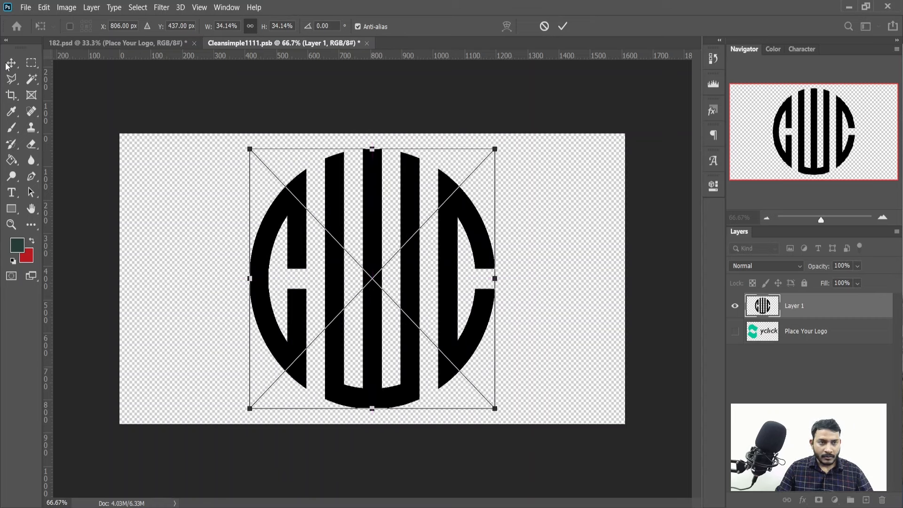
key(Return)
click(207, 190)
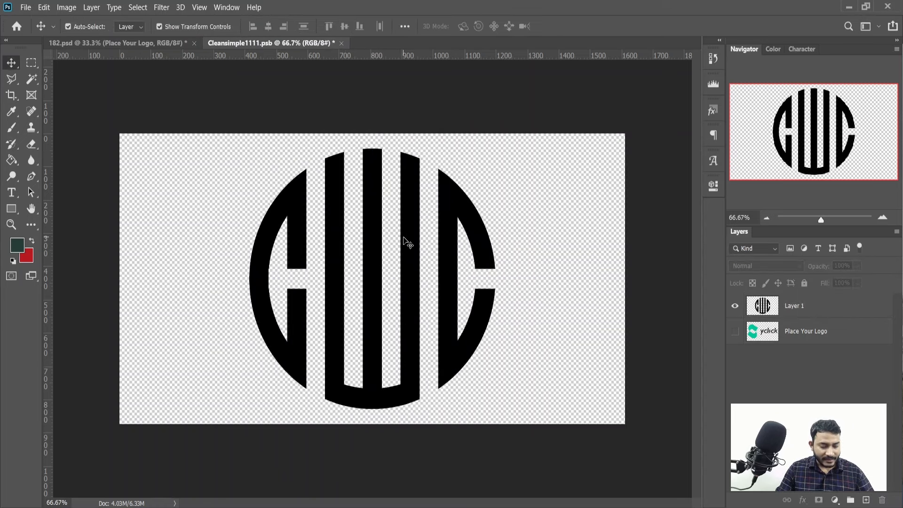
Step: Save the smart object and return to the 182.psd mockup with all layers deselected
key(ctrl+s)
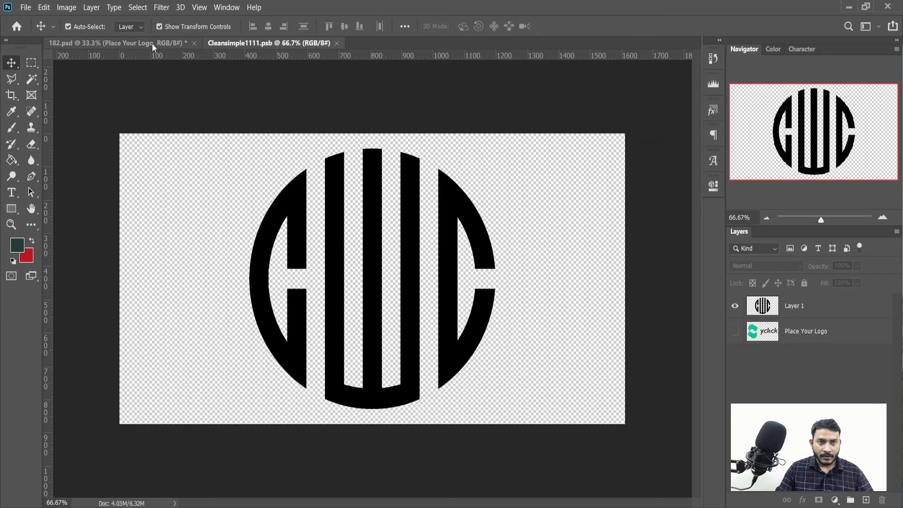
click(152, 46)
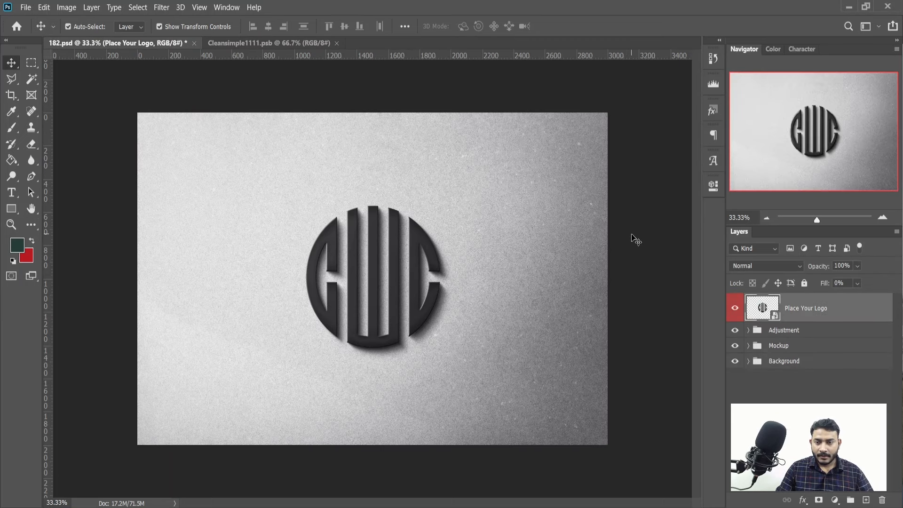
click(632, 235)
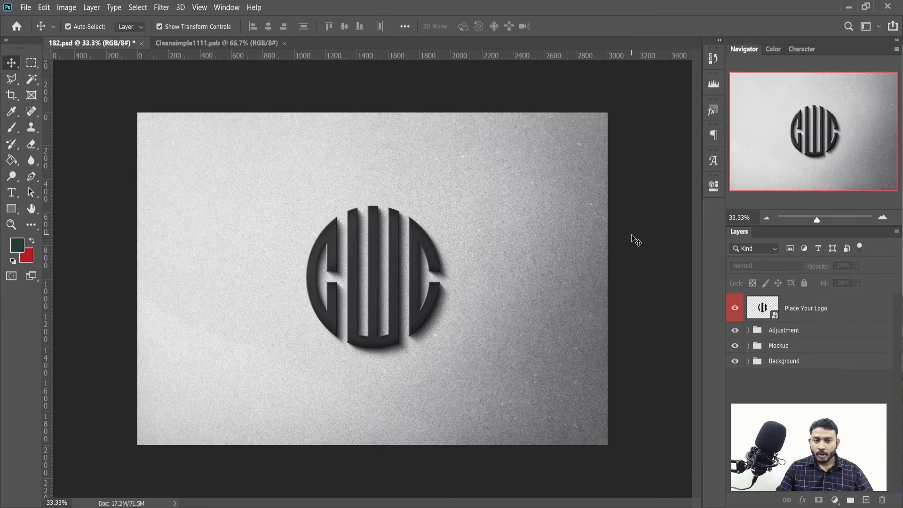